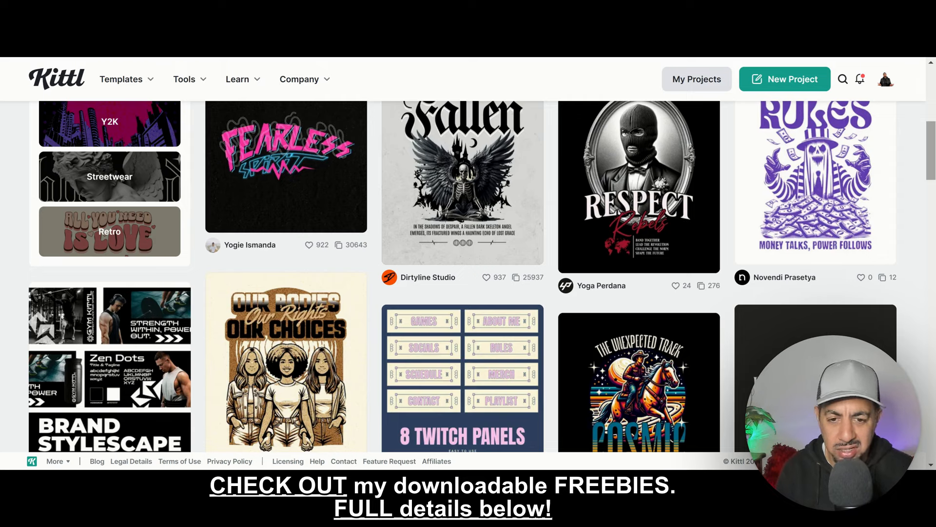
# Step: Open the Freedom Rings America Sings eagle template from the template gallery
pyautogui.moveTo(933, 167); pyautogui.dragTo(932, 338)
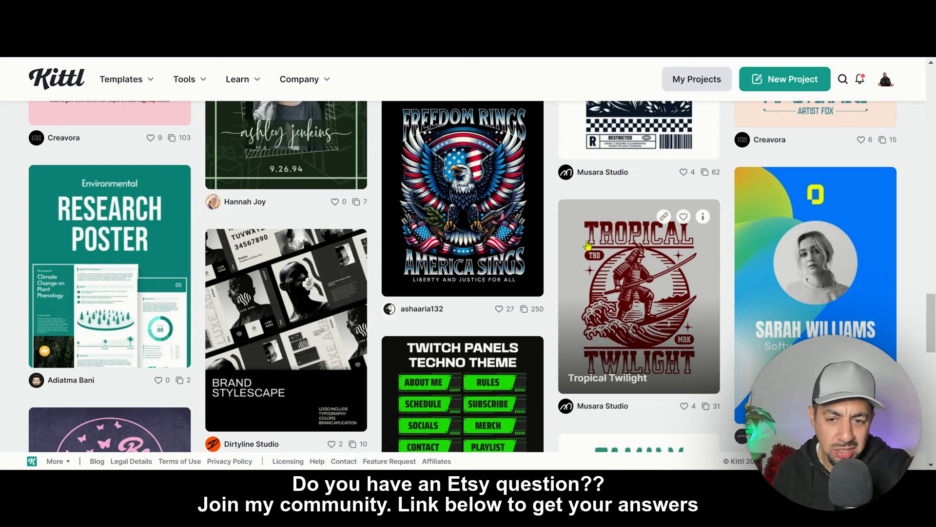
pyautogui.click(489, 239)
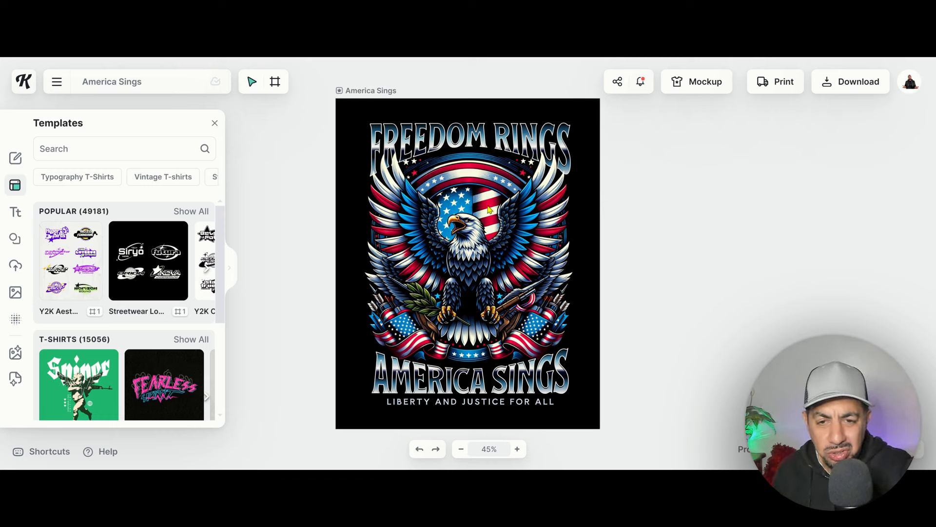
# Step: Replace the FREEDOM RINGS heading text with "US DESIGNS" and dismiss the satisfaction survey
pyautogui.click(452, 137)
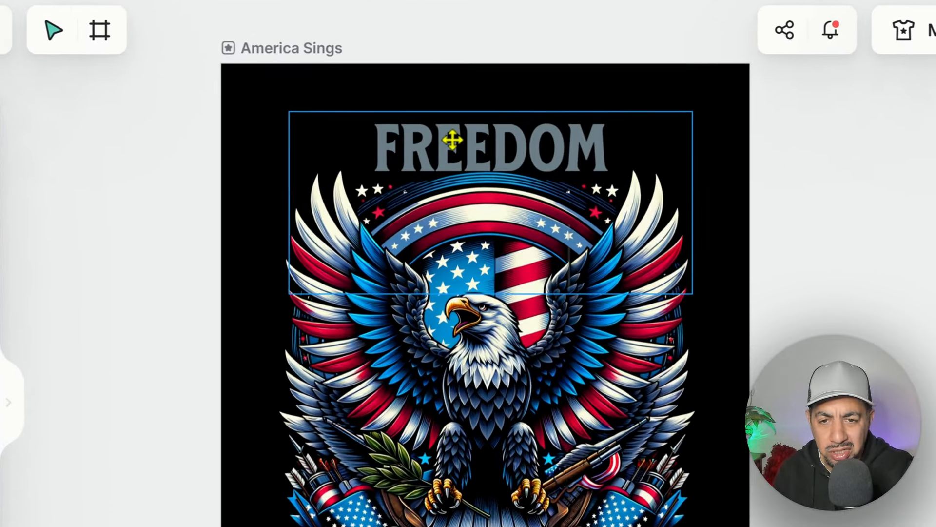
pyautogui.moveTo(634, 152); pyautogui.dragTo(345, 134)
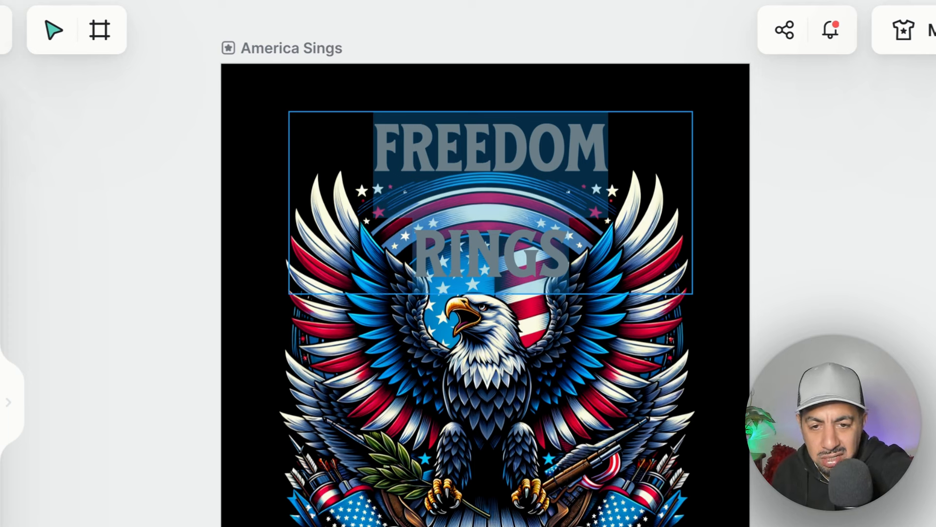
pyautogui.write('USD')
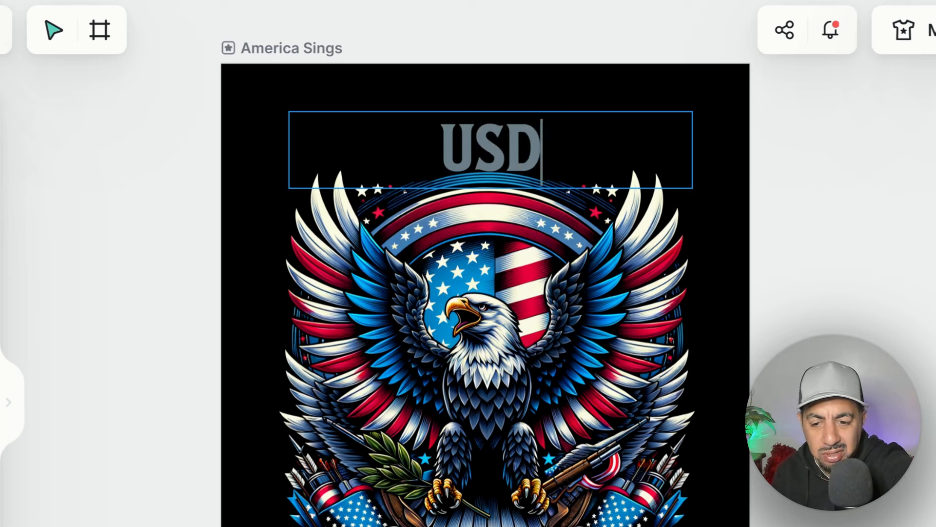
pyautogui.press('BackSpace')
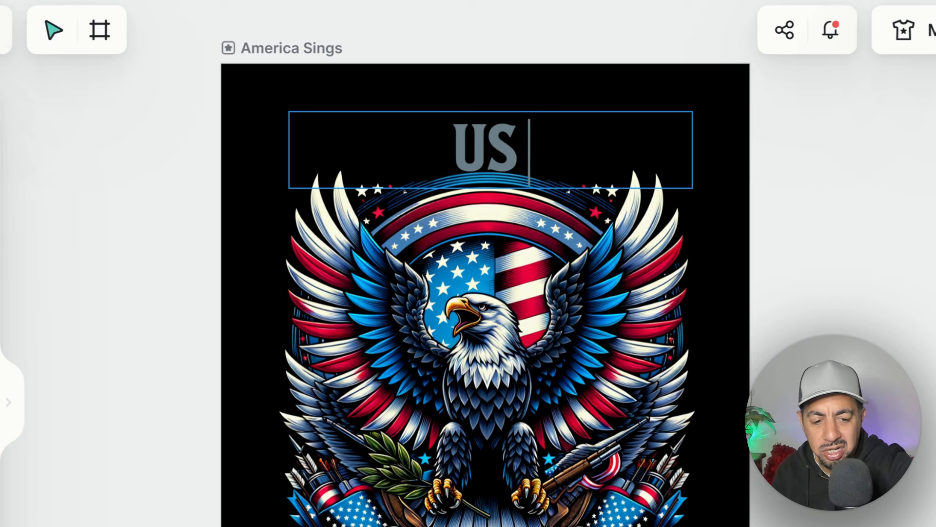
pyautogui.write('DES')
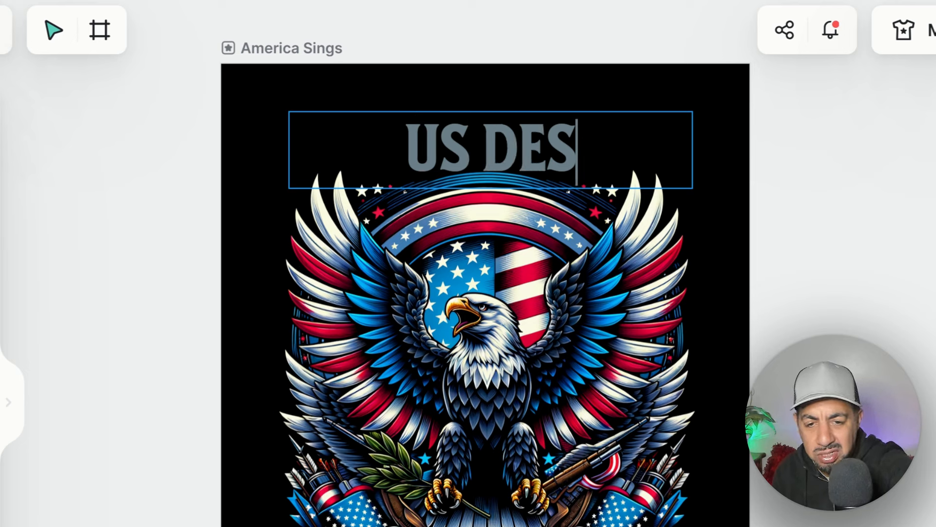
pyautogui.write('IGN')
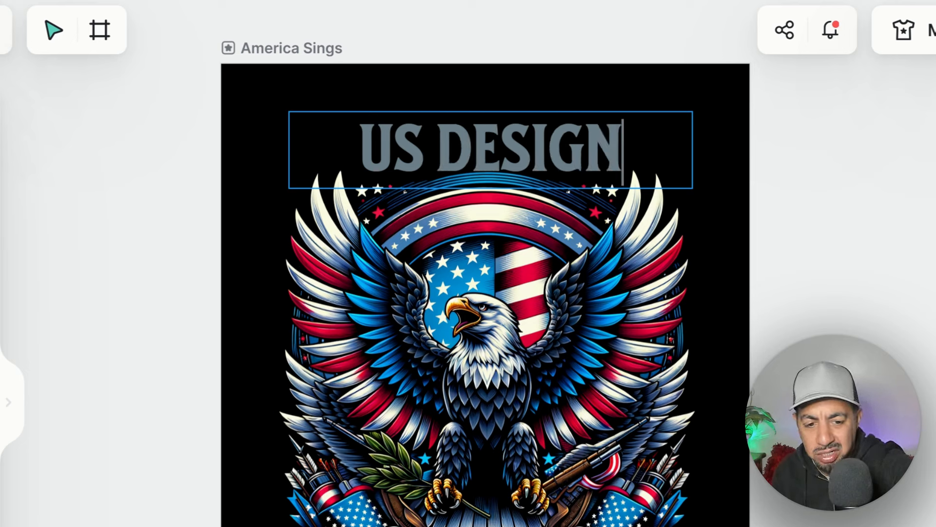
pyautogui.write('S')
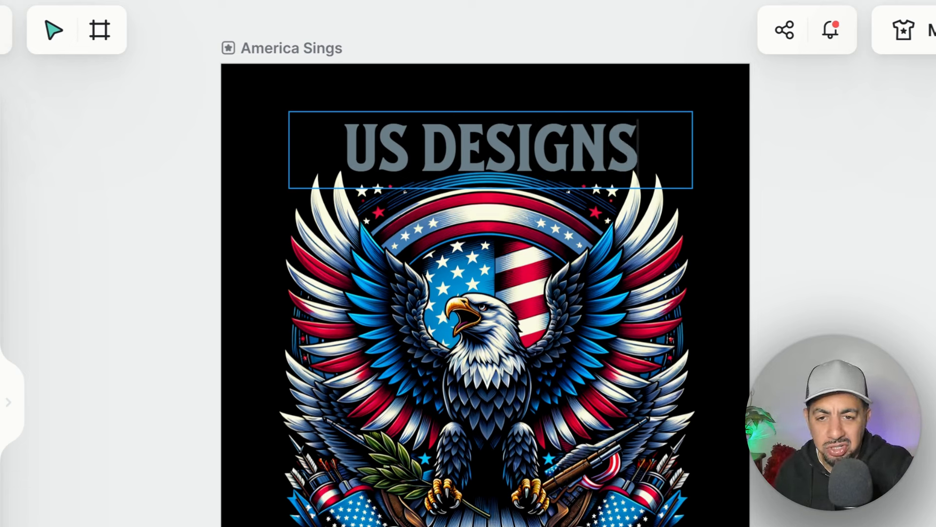
pyautogui.press('Escape')
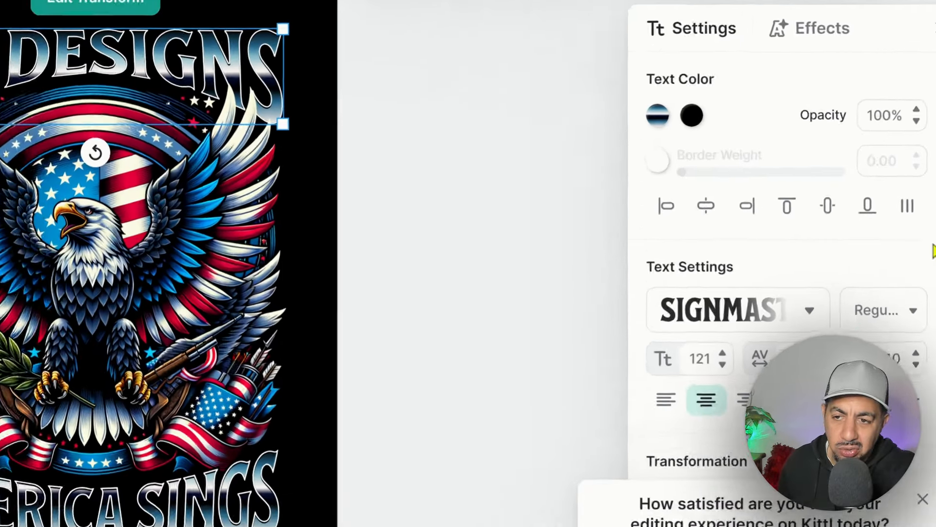
pyautogui.scroll(-3, 778, 273)
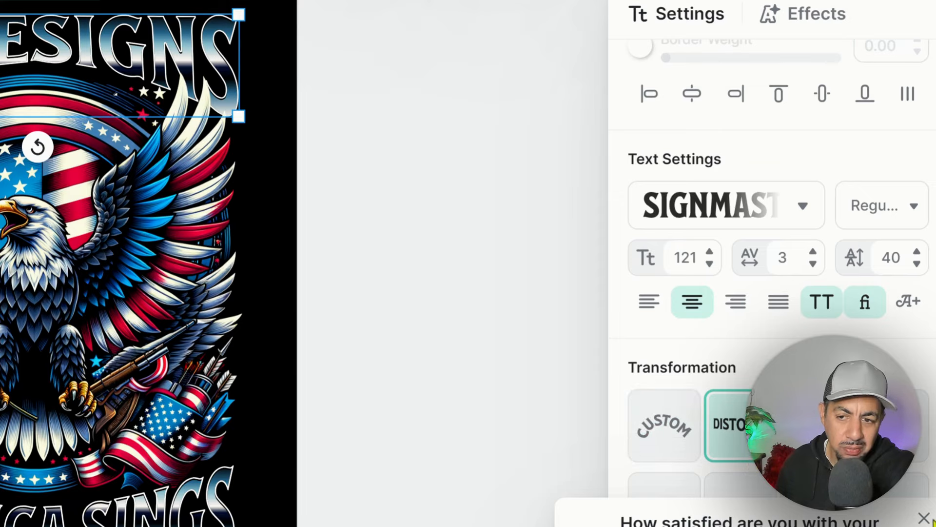
pyautogui.click(923, 518)
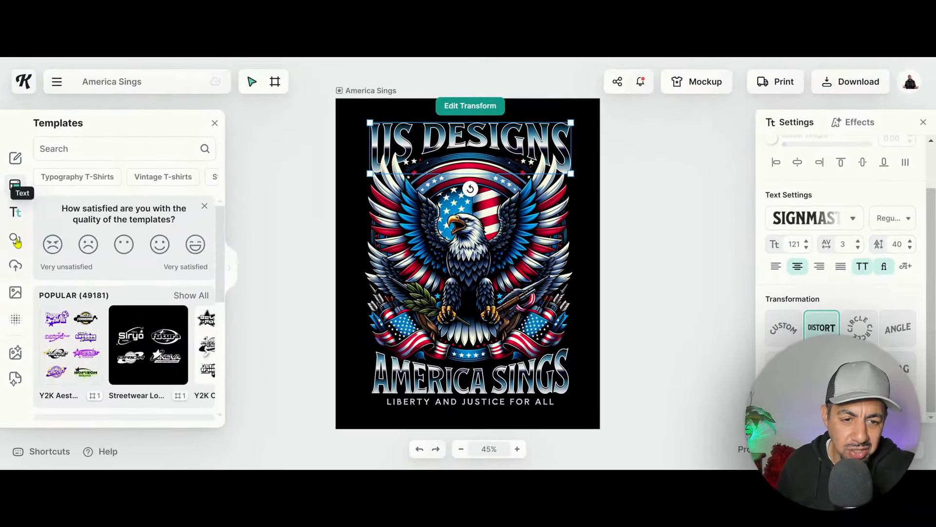
# Step: Search the stock photo library for "eagle"
pyautogui.click(15, 293)
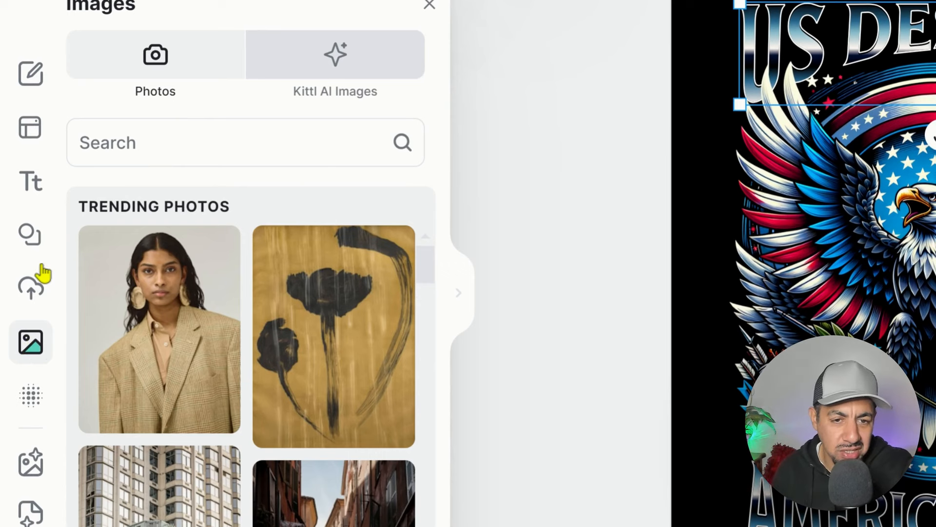
pyautogui.click(114, 150)
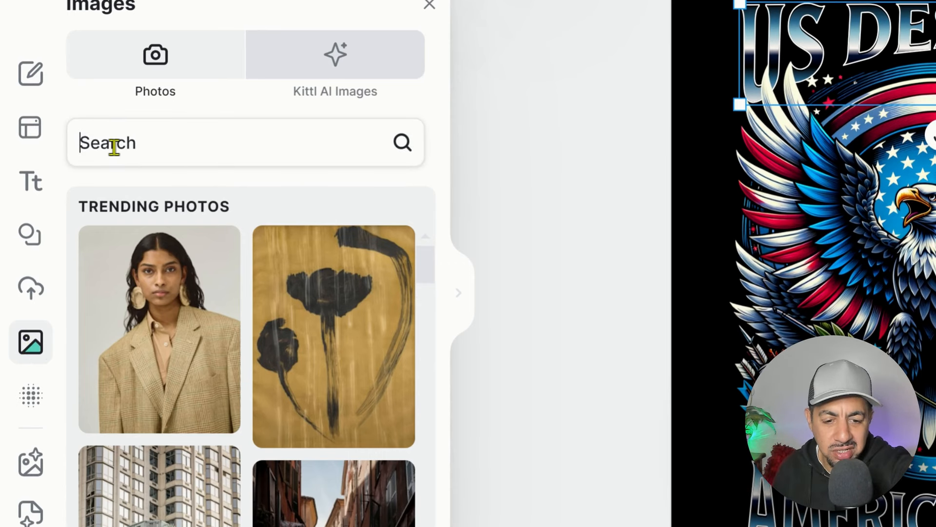
pyautogui.write('eagle')
pyautogui.press('Return')
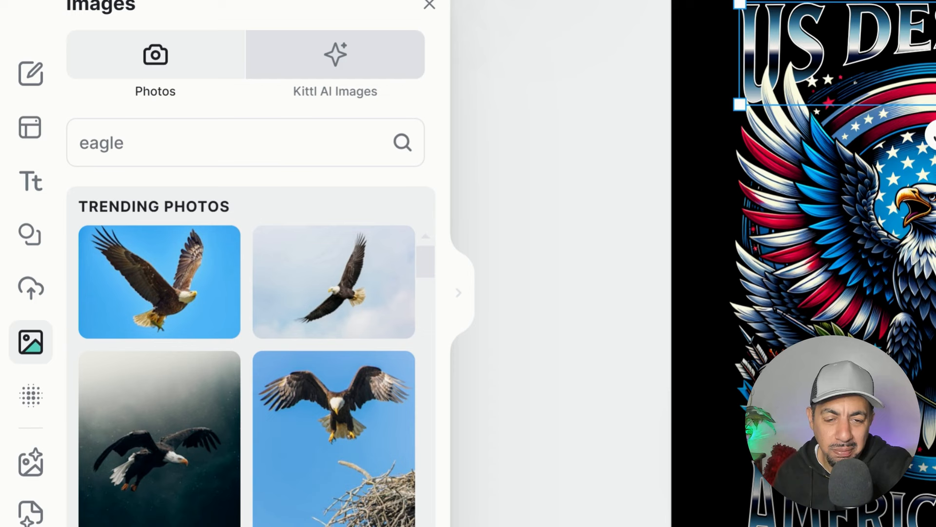
# Step: Search the Kittl AI Images library for "eagle in watercolor style"
pyautogui.click(334, 58)
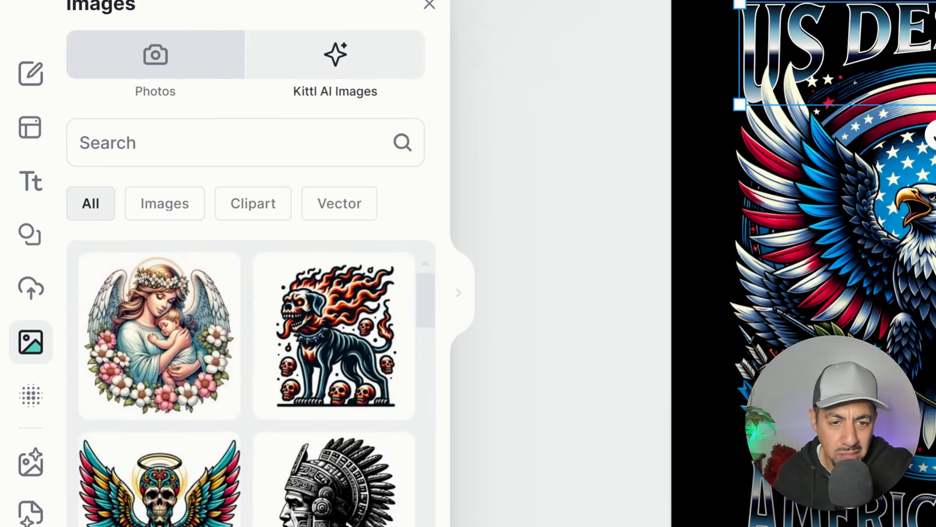
pyautogui.click(208, 149)
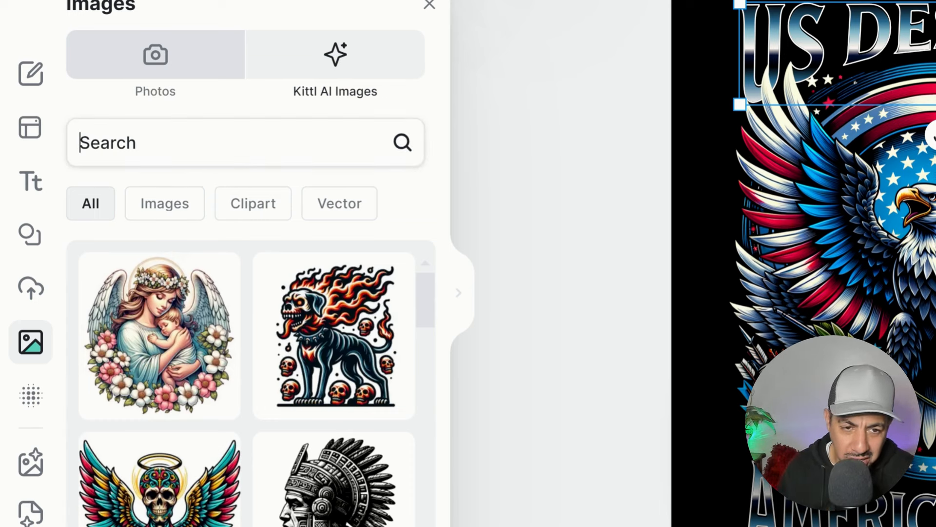
pyautogui.write('eagke')
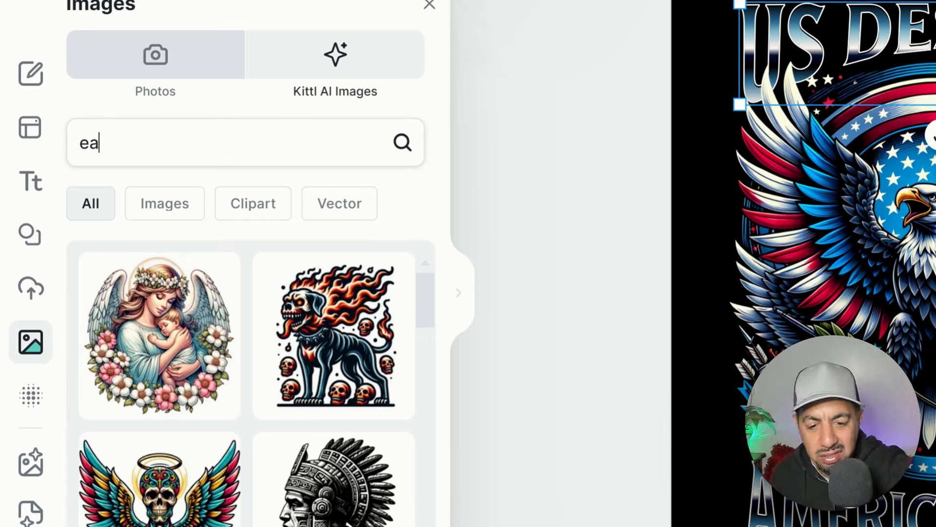
pyautogui.press('BackSpace')
pyautogui.press('BackSpace')
pyautogui.write('le in ')
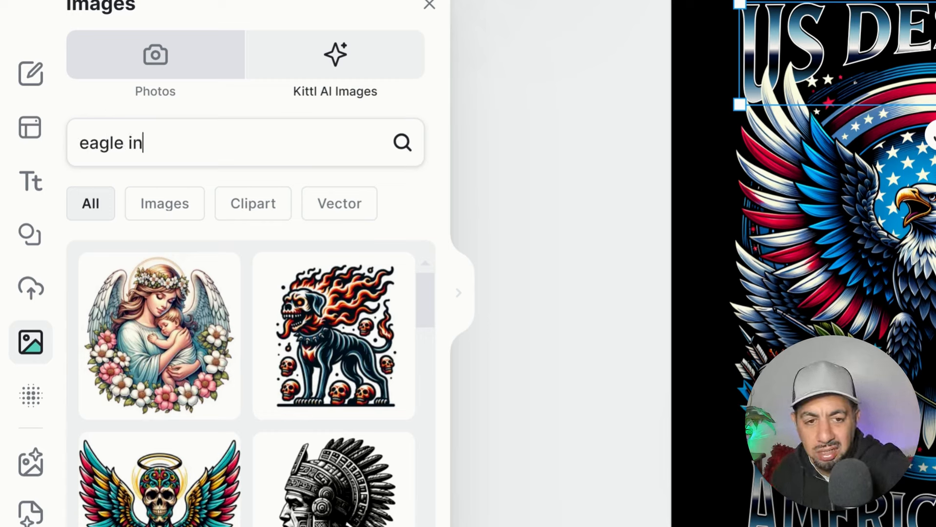
pyautogui.write('watercolor')
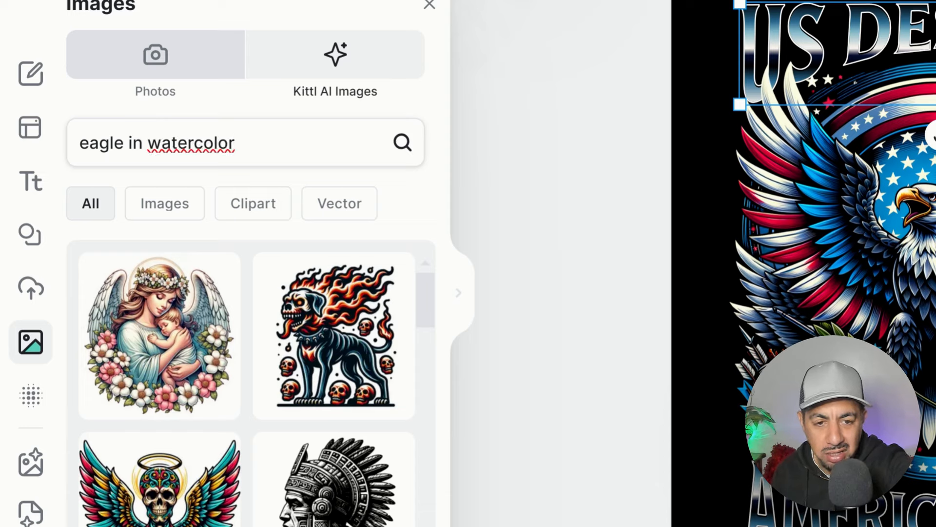
pyautogui.write(' styl')
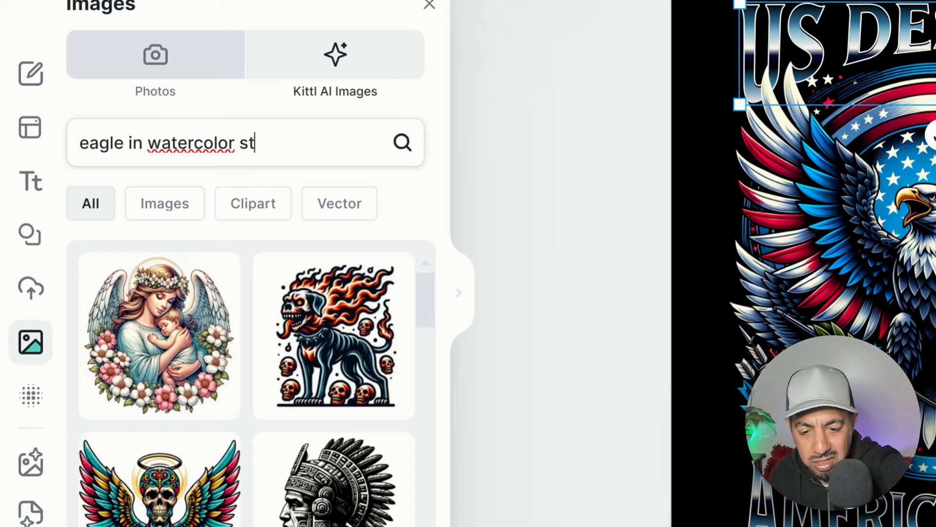
pyautogui.write('e')
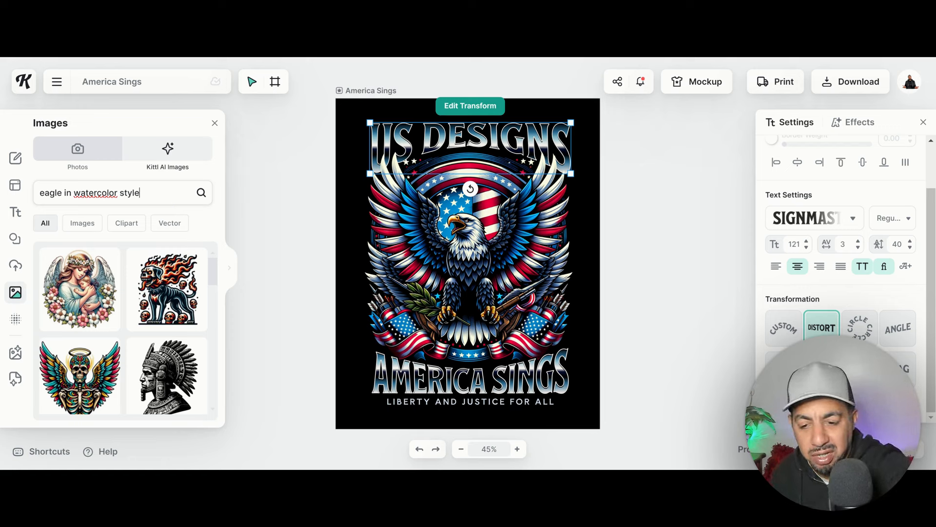
pyautogui.press('Return')
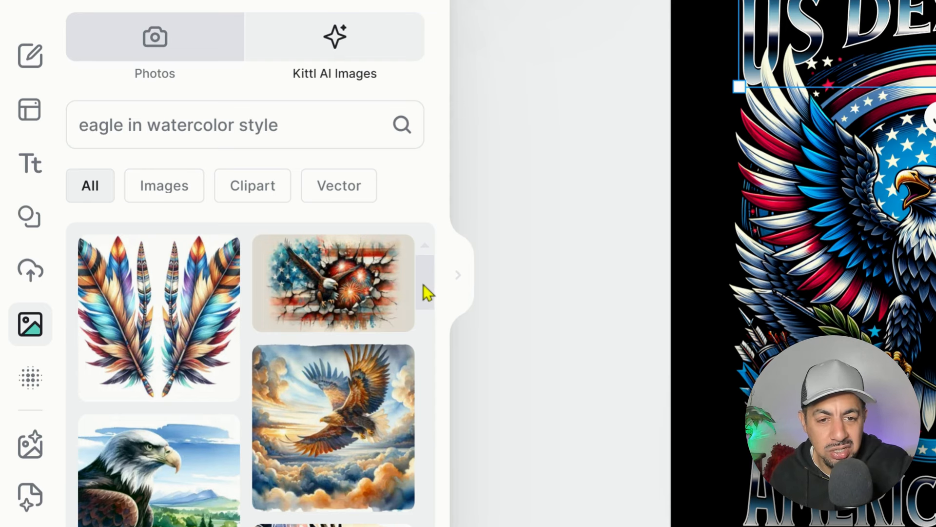
# Step: Add the spread-winged eagle with maple leaves and three round emblems to the design, and enlarge it to the artboard's full width
pyautogui.scroll(-2, 424, 356)
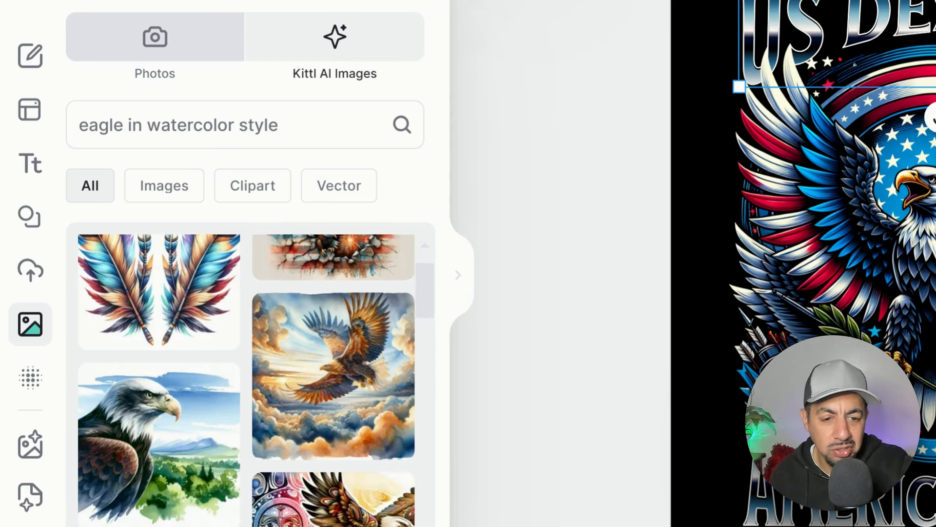
pyautogui.scroll(-5, 256, 380)
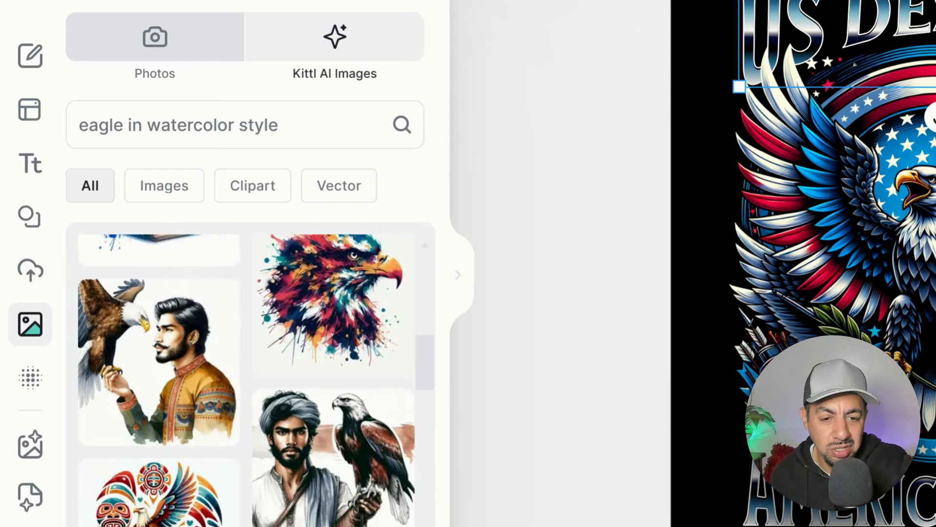
pyautogui.scroll(-5, 248, 376)
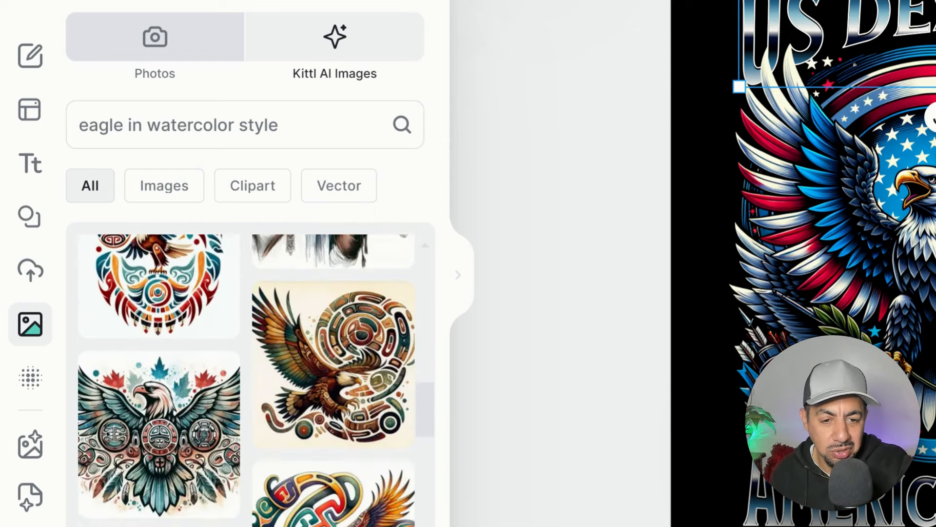
pyautogui.scroll(-7, 249, 375)
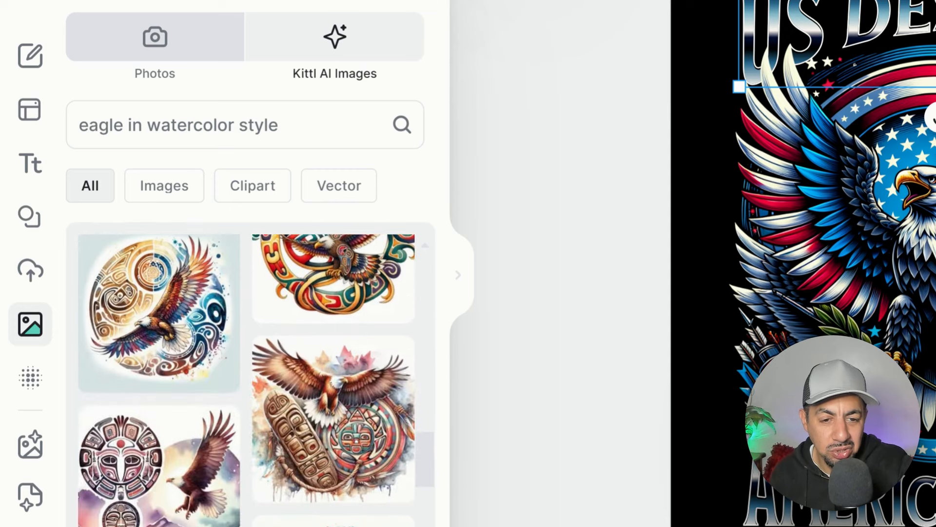
pyautogui.scroll(-3, 246, 380)
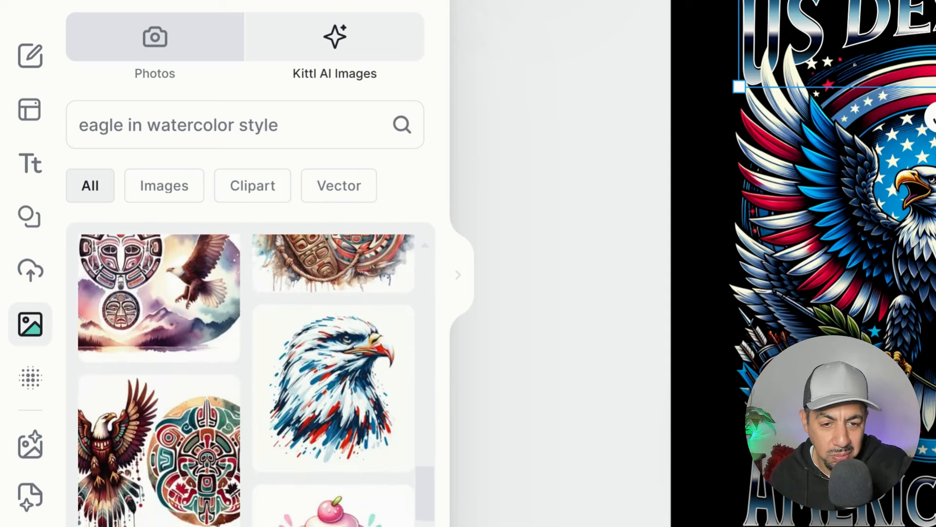
pyautogui.scroll(-3, 249, 380)
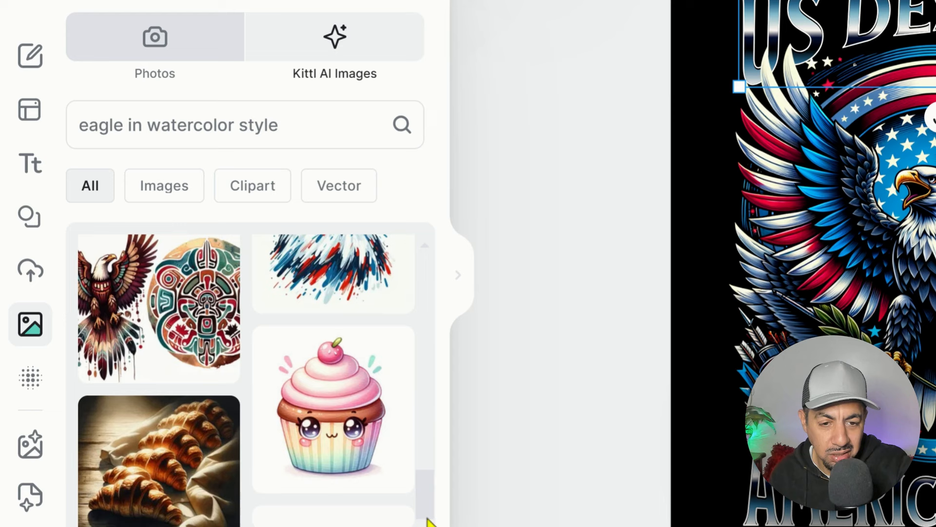
pyautogui.scroll(-4, 431, 510)
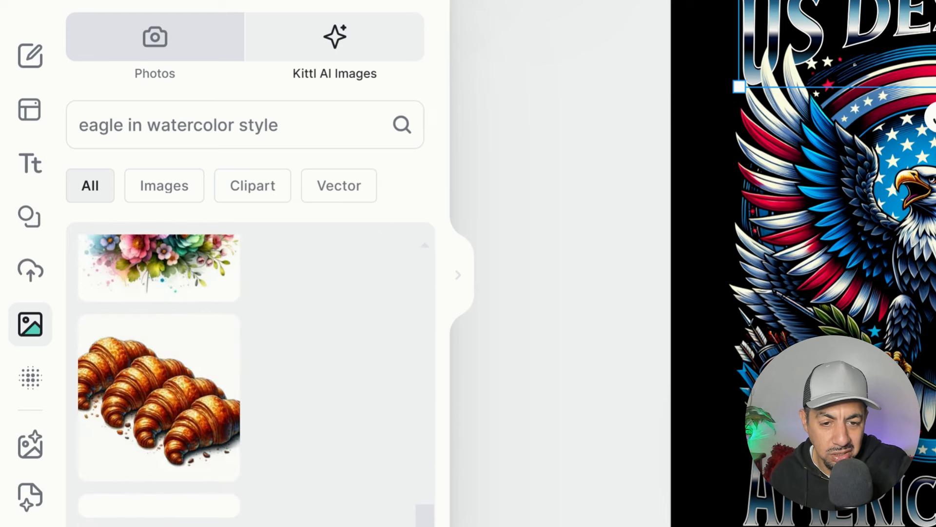
pyautogui.moveTo(427, 511); pyautogui.dragTo(456, 383)
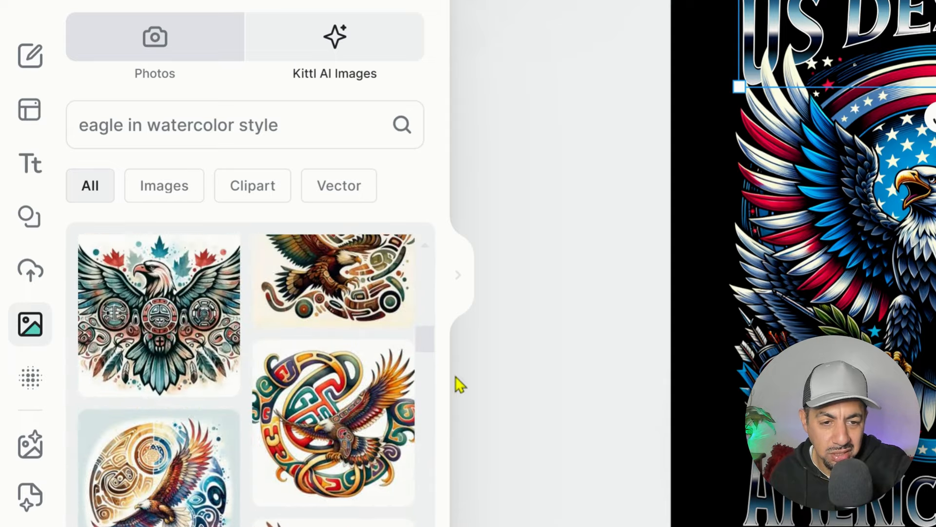
pyautogui.click(179, 300)
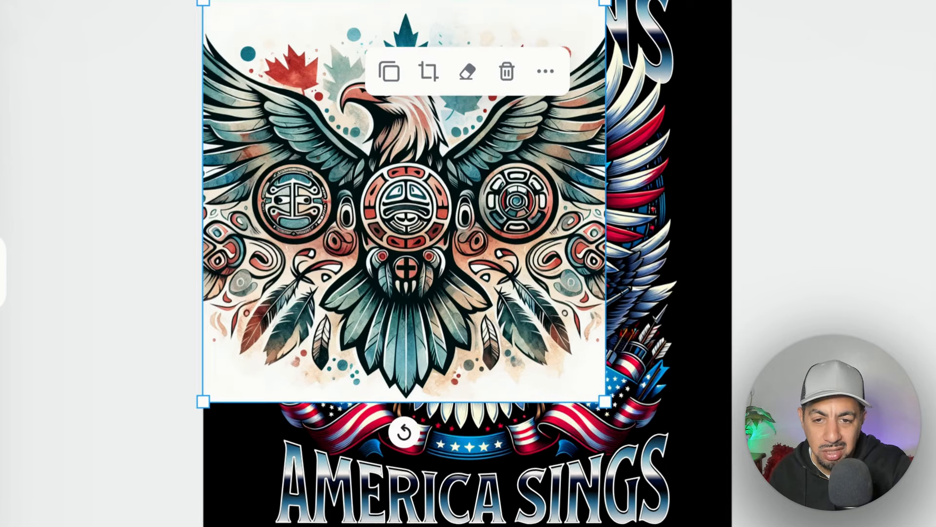
pyautogui.moveTo(203, 1); pyautogui.dragTo(203, 1)
pyautogui.moveTo(607, 396); pyautogui.dragTo(728, 524)
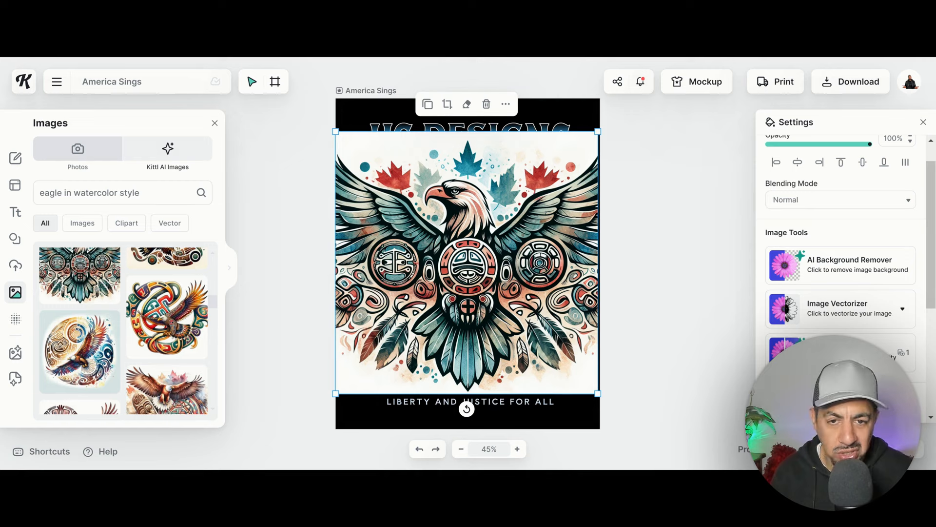
# Step: Remove the white background from the added eagle image with the AI Background Remover
pyautogui.click(638, 346)
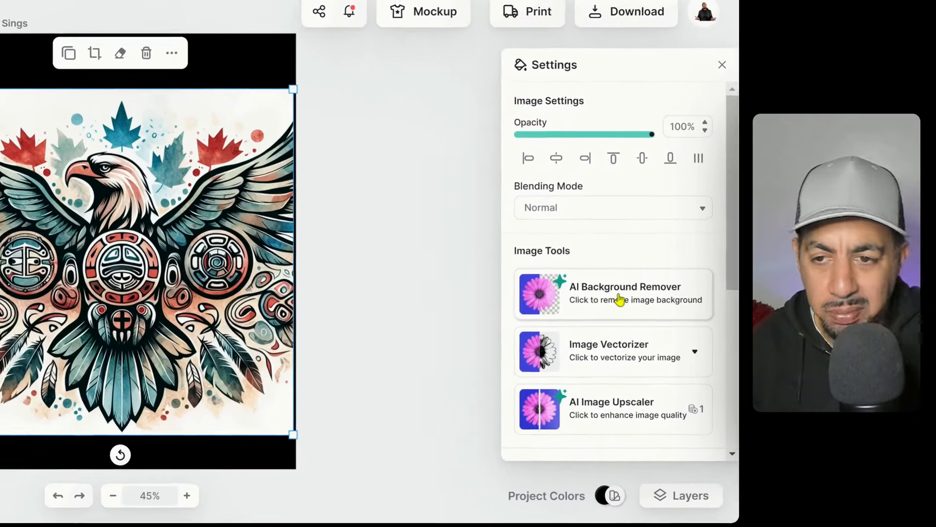
pyautogui.click(642, 291)
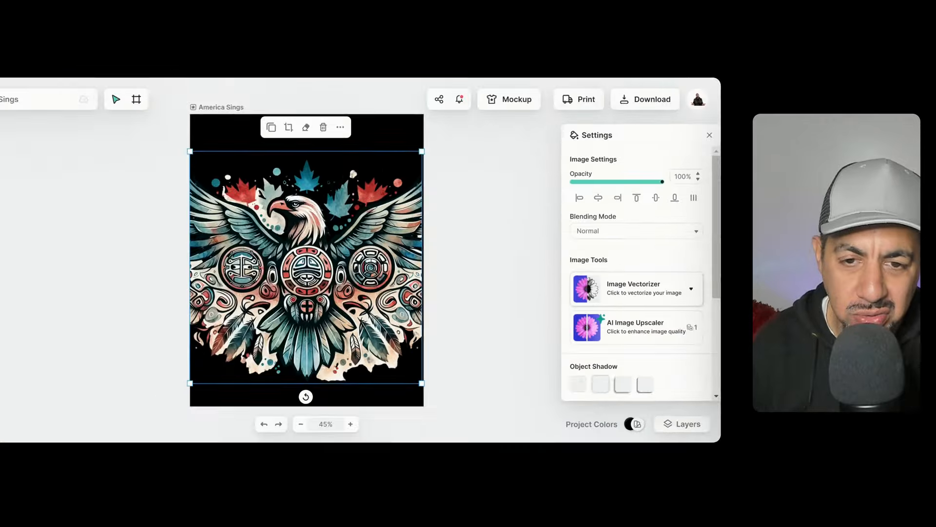
# Step: Shrink the eagle image slightly and position it centred on the artboard with a small margin on both sides
pyautogui.press('Escape')
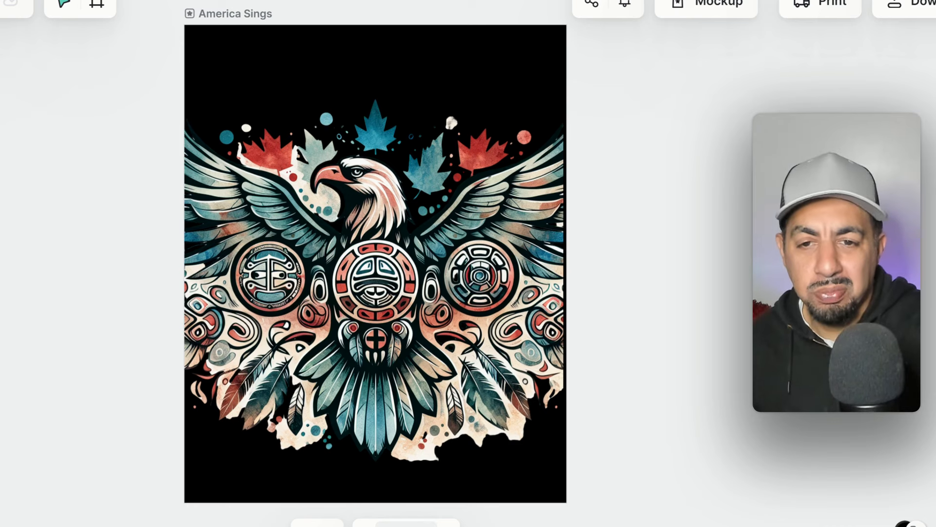
pyautogui.click(497, 167)
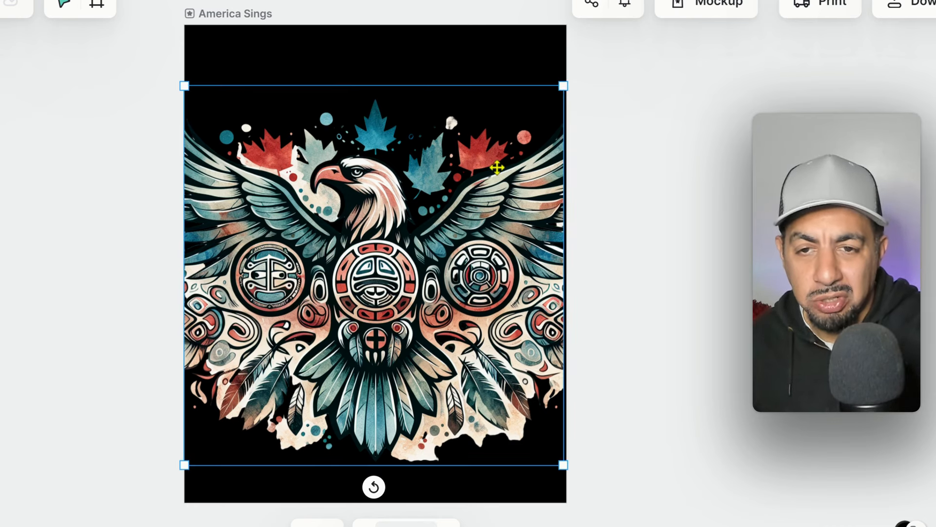
pyautogui.click(559, 85)
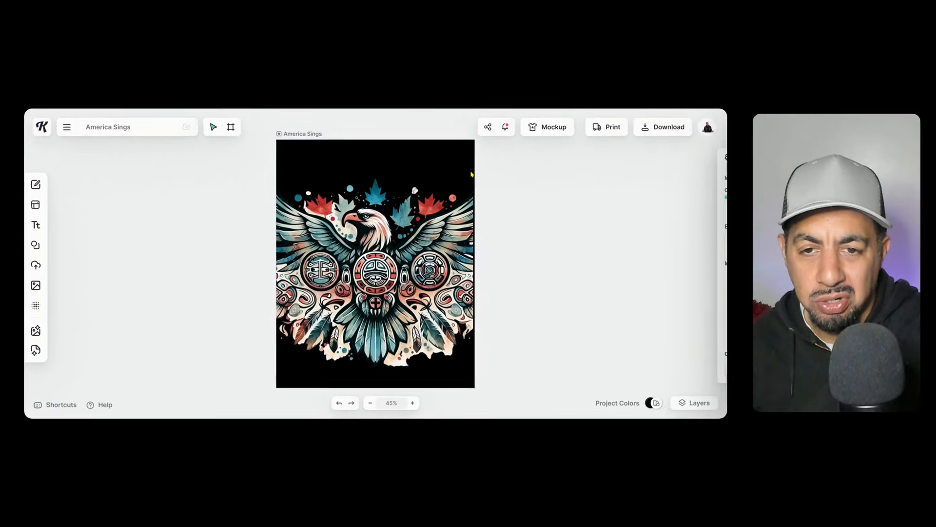
pyautogui.click(439, 218)
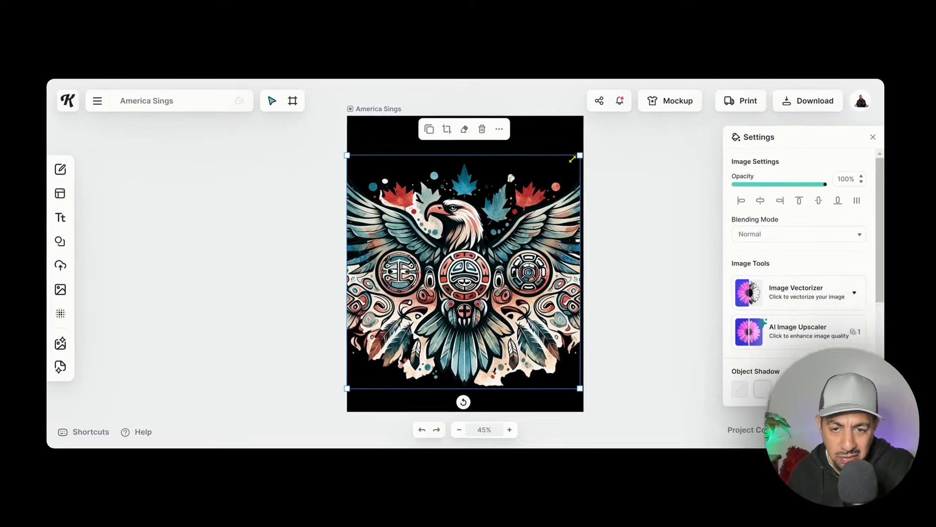
pyautogui.moveTo(572, 160); pyautogui.dragTo(565, 172)
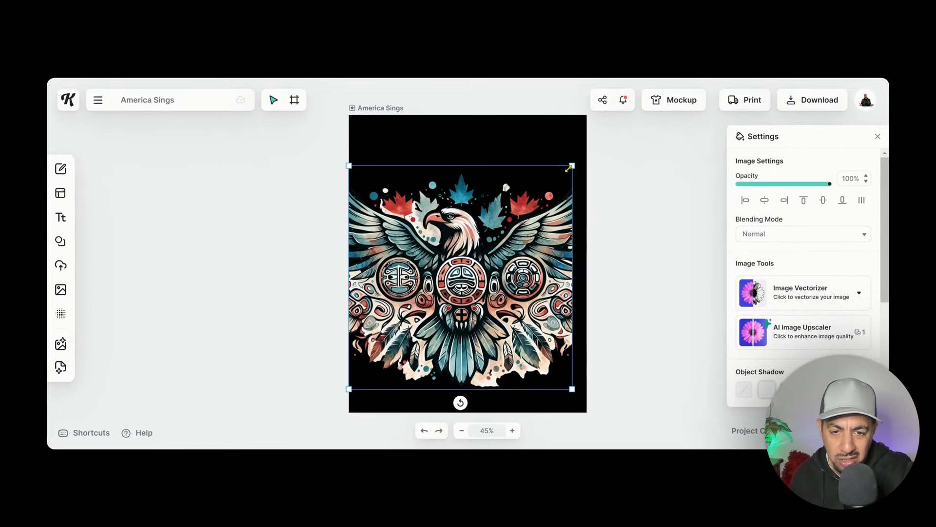
pyautogui.moveTo(521, 203)
pyautogui.mouseDown()
pyautogui.moveTo(545, 195)
pyautogui.moveTo(529, 197)
pyautogui.mouseUp()
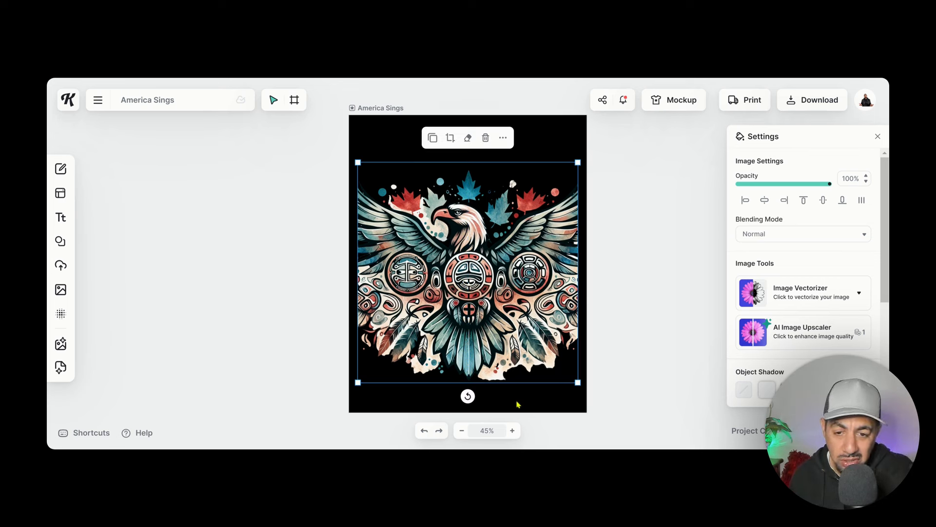
# Step: Inspect the eagle image's detail at 200% zoom and enhance its quality with the AI Image Upscaler
pyautogui.click(512, 430)
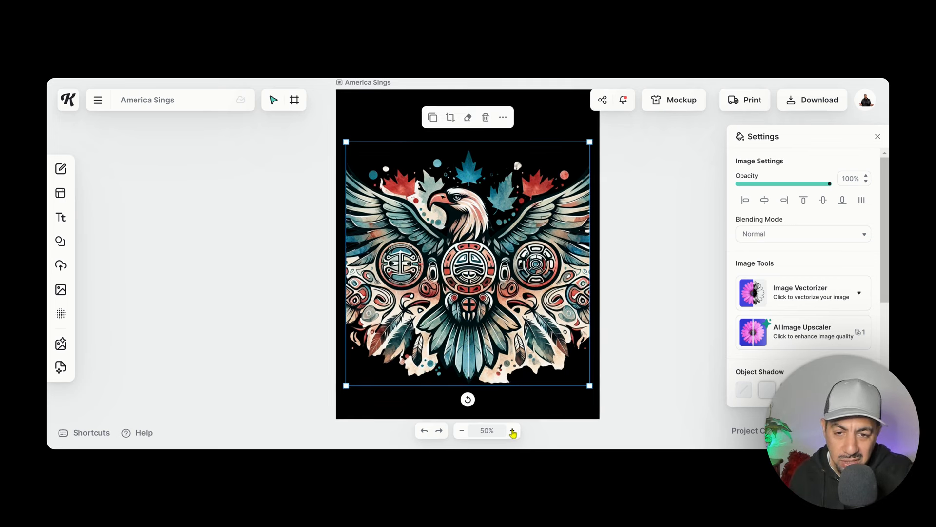
pyautogui.click(512, 431)
pyautogui.click(512, 431)
pyautogui.click(512, 432)
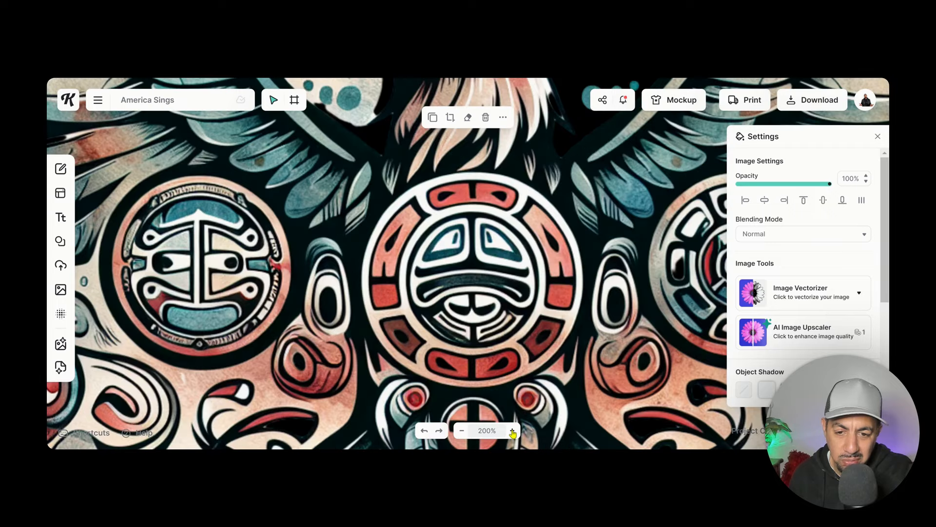
pyautogui.click(462, 431)
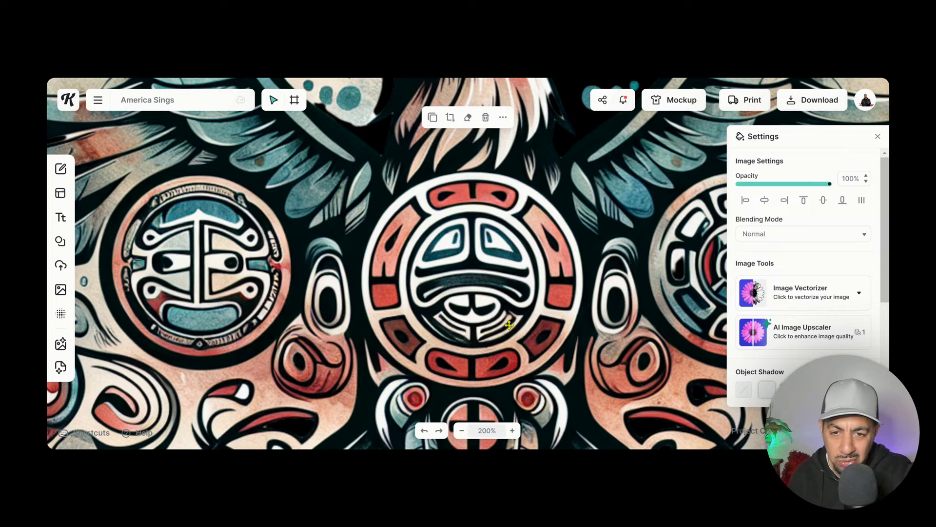
pyautogui.moveTo(511, 293); pyautogui.dragTo(508, 408)
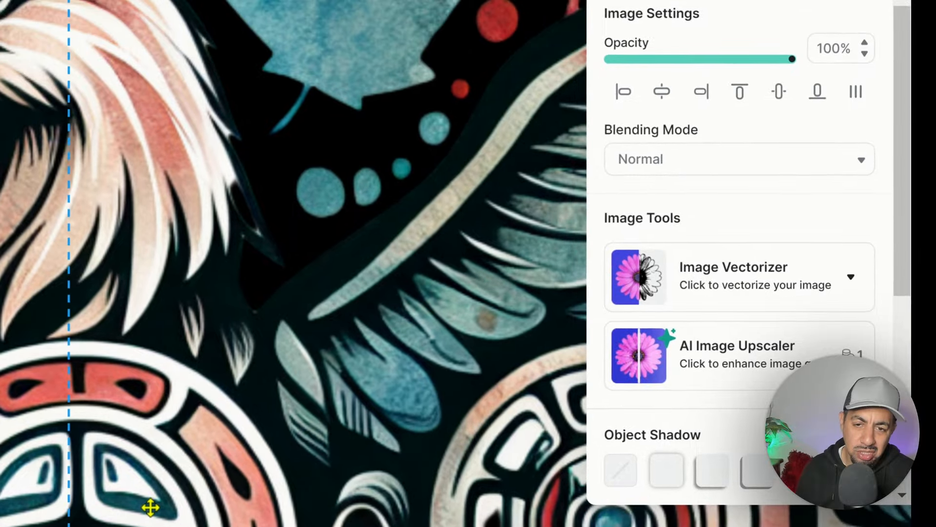
pyautogui.moveTo(150, 507); pyautogui.dragTo(146, 504)
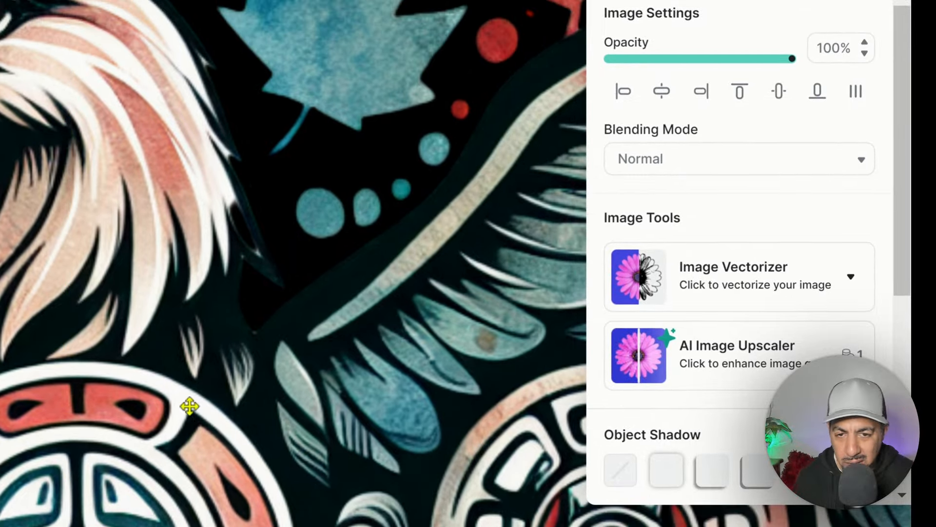
pyautogui.click(712, 355)
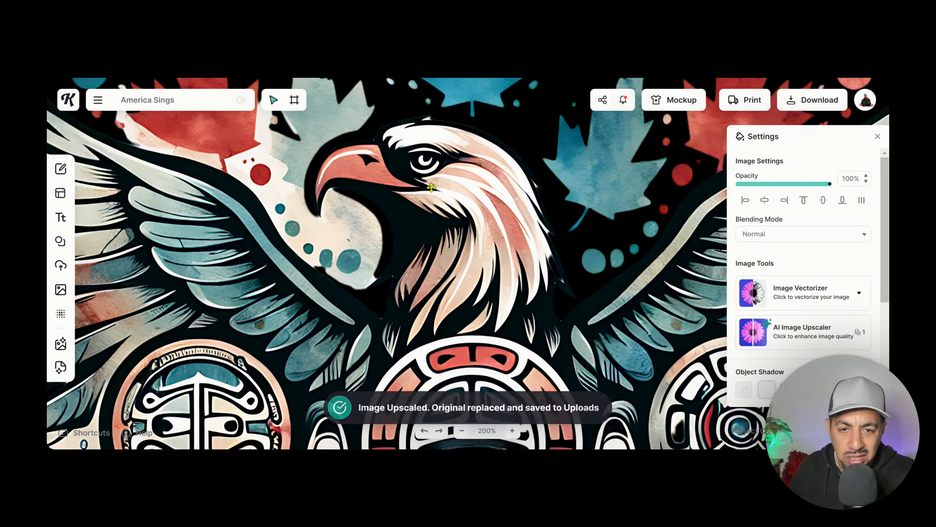
pyautogui.moveTo(433, 199)
pyautogui.mouseDown()
pyautogui.moveTo(447, 292)
pyautogui.moveTo(397, 215)
pyautogui.moveTo(429, 212)
pyautogui.mouseUp()
pyautogui.click(462, 431)
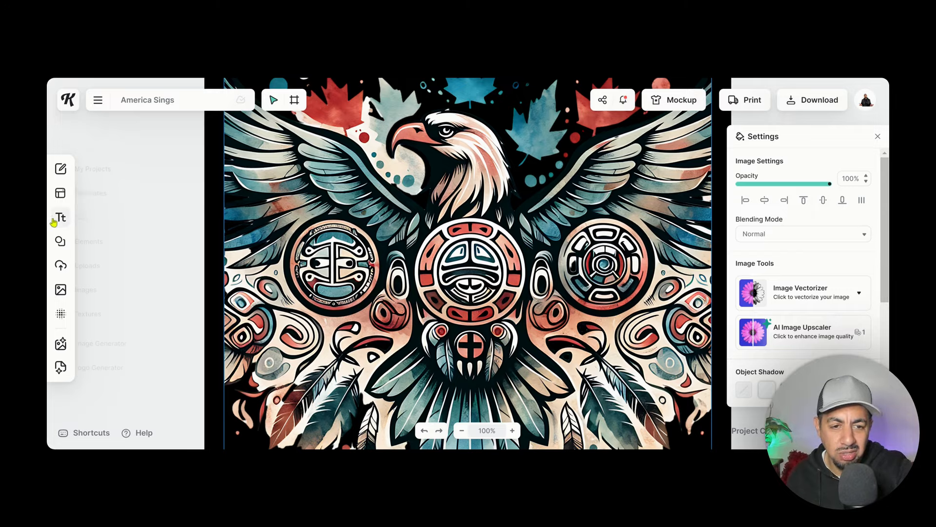
# Step: Look through the elements library, the uploads and the text presets, including vintage, paragraph, title and paper letter styles
pyautogui.moveTo(63, 220)
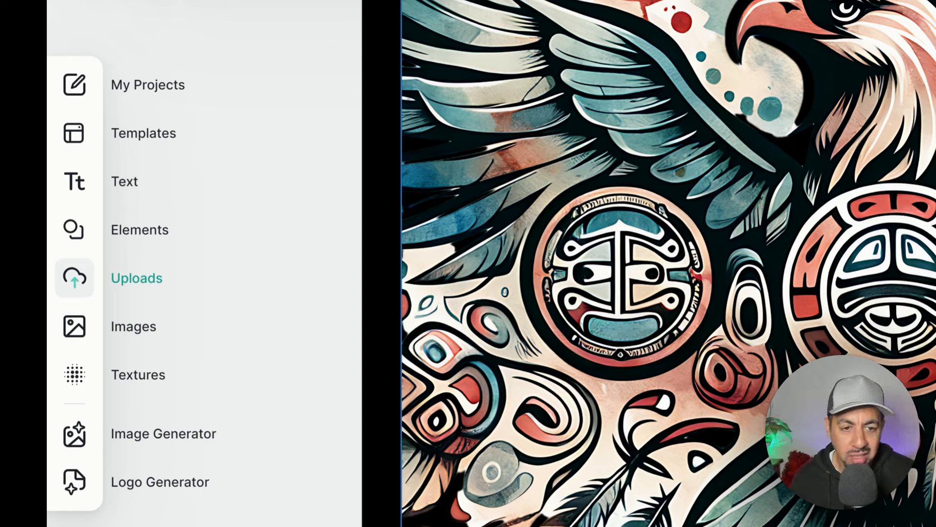
pyautogui.click(110, 234)
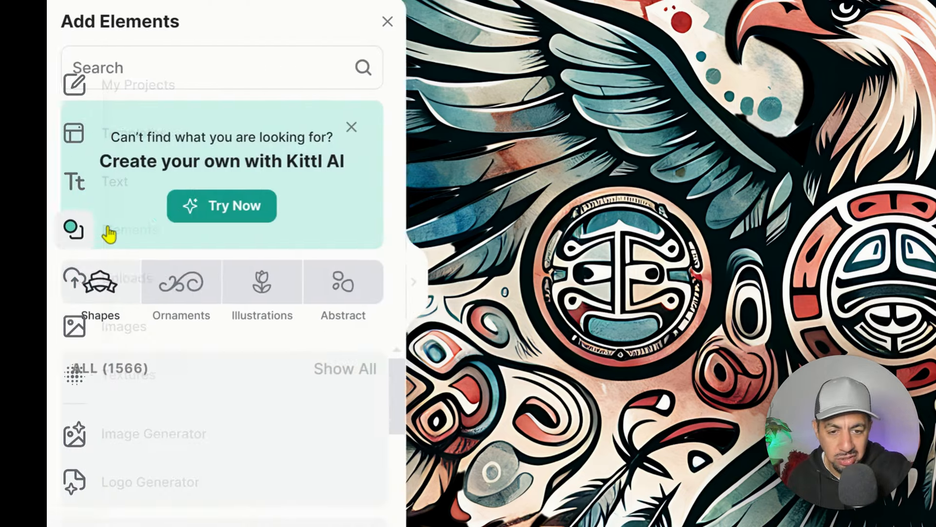
pyautogui.moveTo(452, 375); pyautogui.dragTo(85, 326)
pyautogui.click(75, 280)
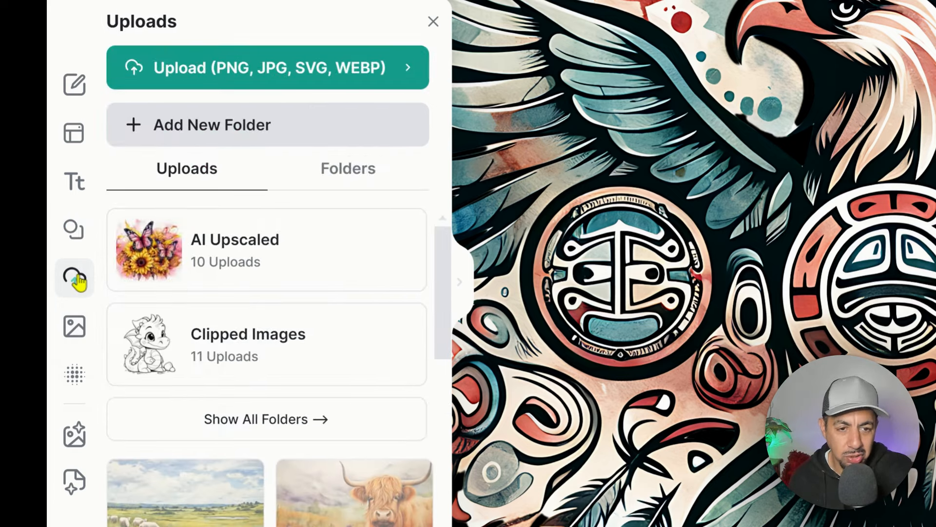
pyautogui.click(82, 181)
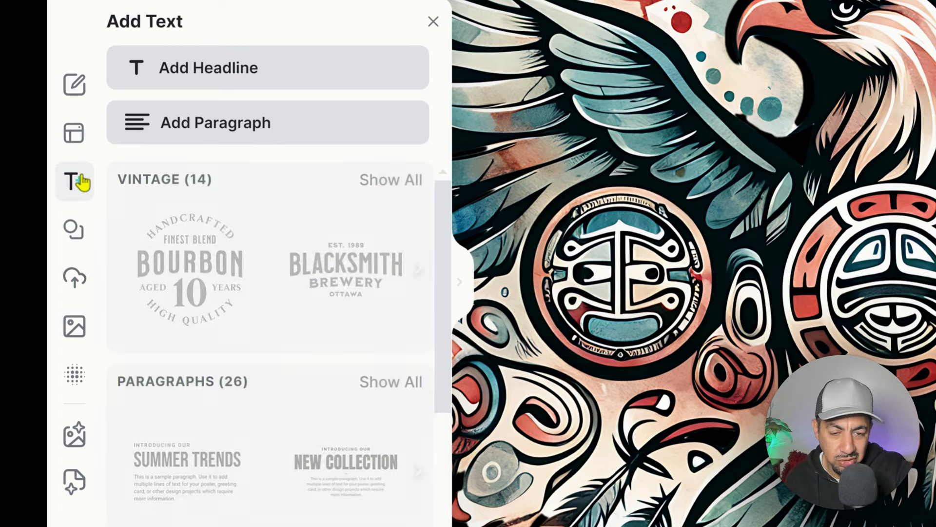
pyautogui.scroll(-10, 448, 261)
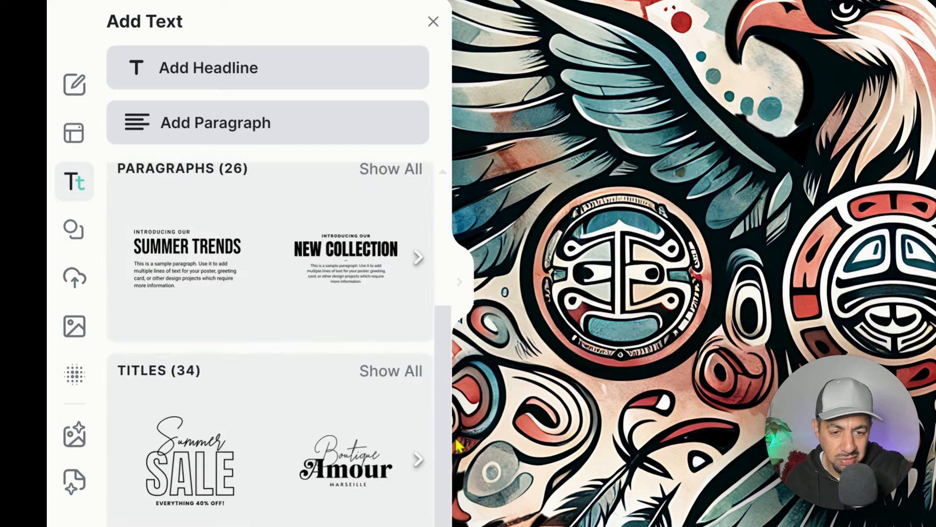
pyautogui.scroll(-6, 455, 506)
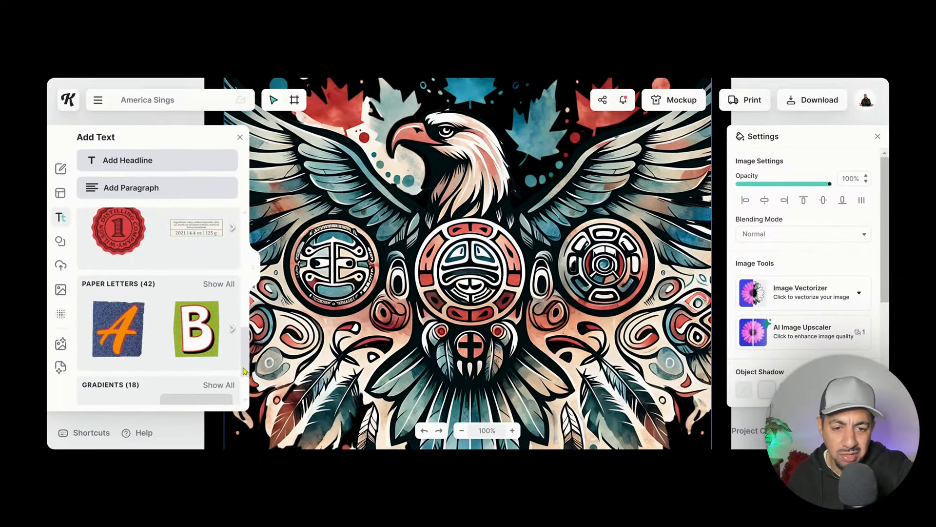
pyautogui.moveTo(244, 371); pyautogui.dragTo(257, 241)
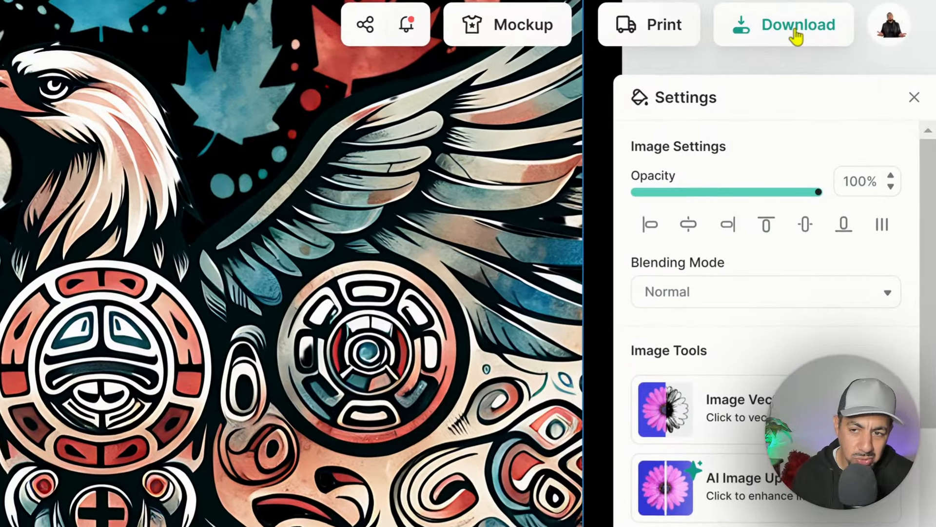
# Step: Review the download file types, keep PNG, and set the export resolution to 300 DPI
pyautogui.click(796, 34)
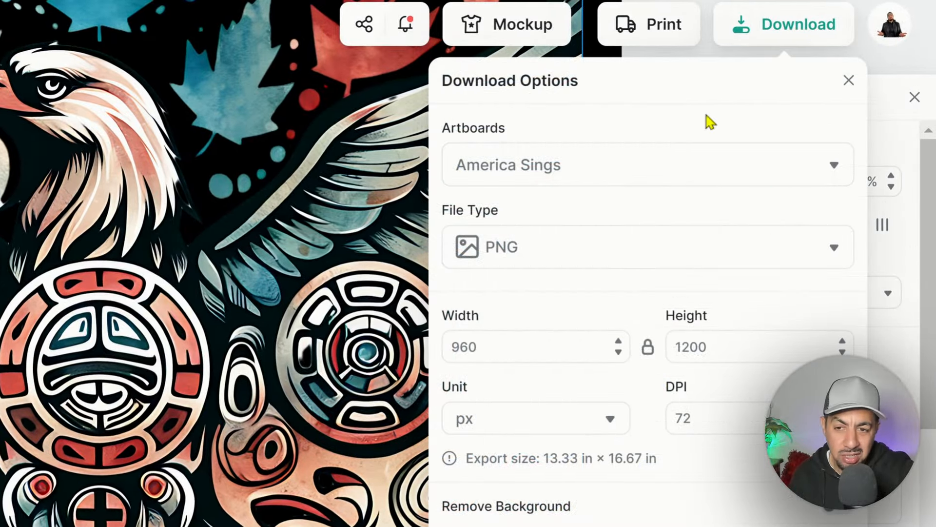
pyautogui.click(588, 252)
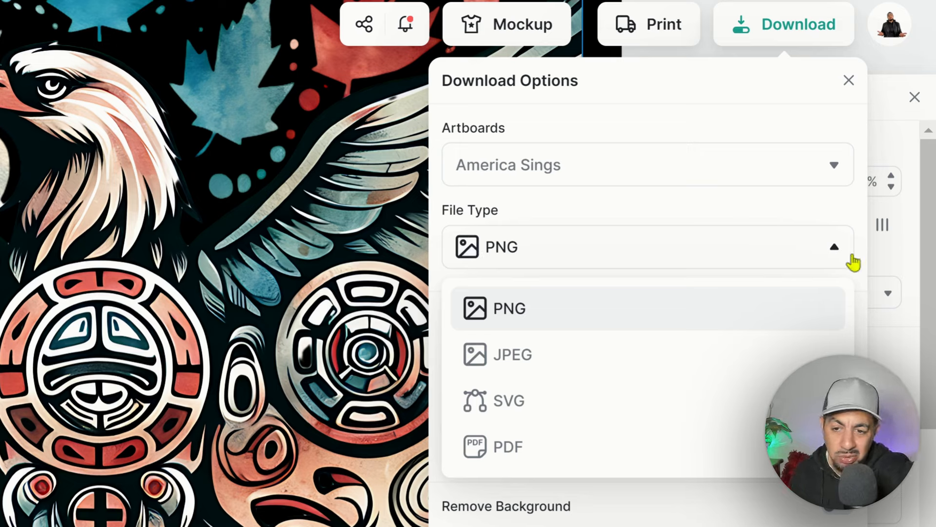
pyautogui.click(844, 260)
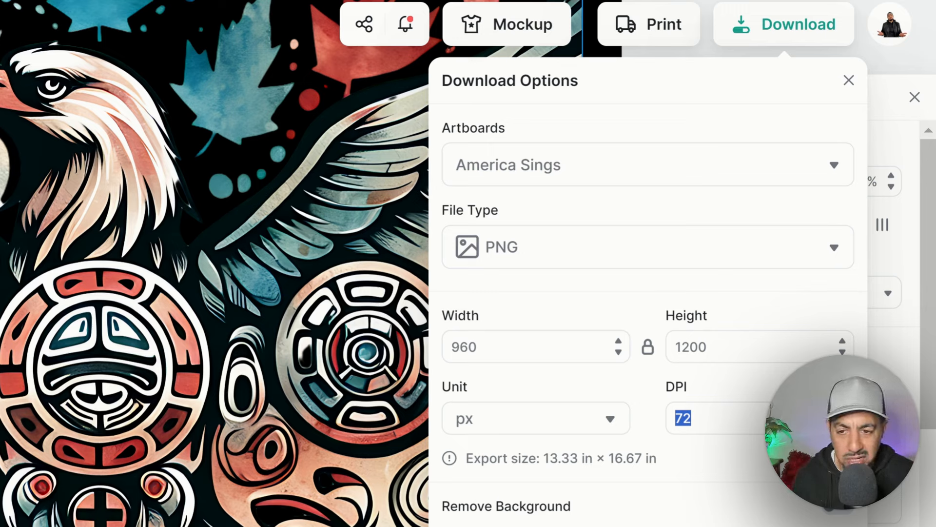
pyautogui.write('30')
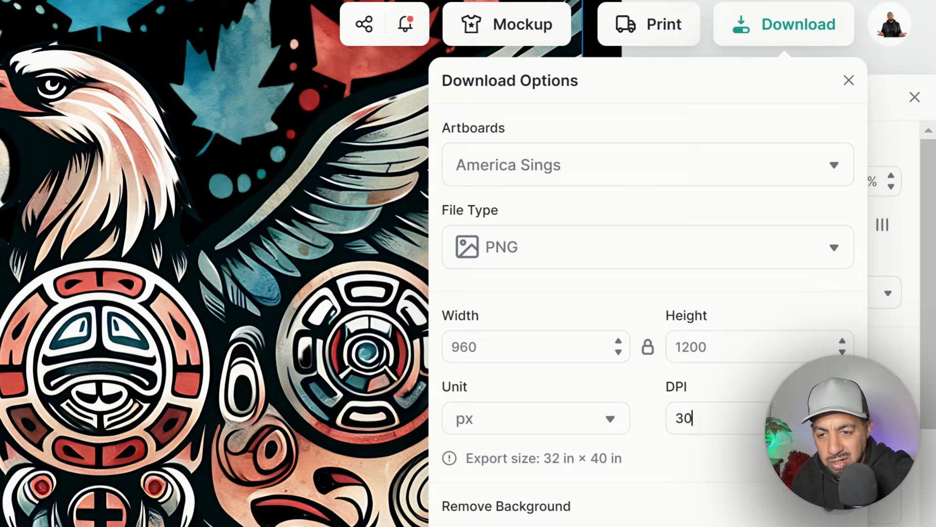
pyautogui.write('0')
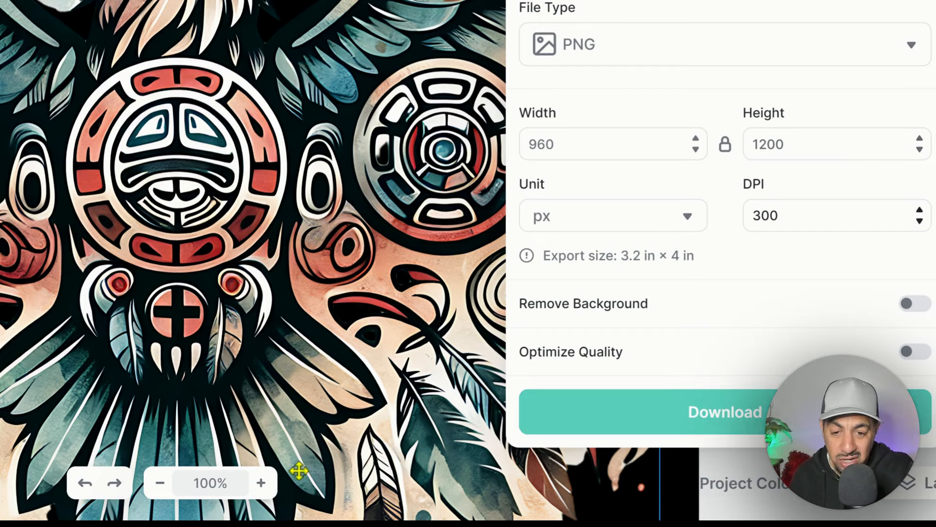
# Step: Move the eagle image up until it lies fully inside the artboard, and reopen the download options
pyautogui.click(160, 485)
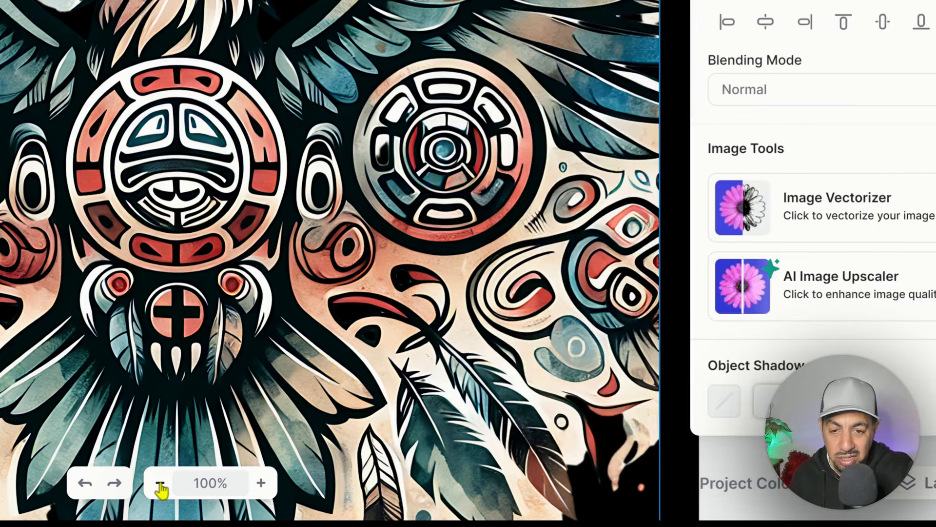
pyautogui.click(161, 485)
pyautogui.click(160, 485)
pyautogui.click(160, 485)
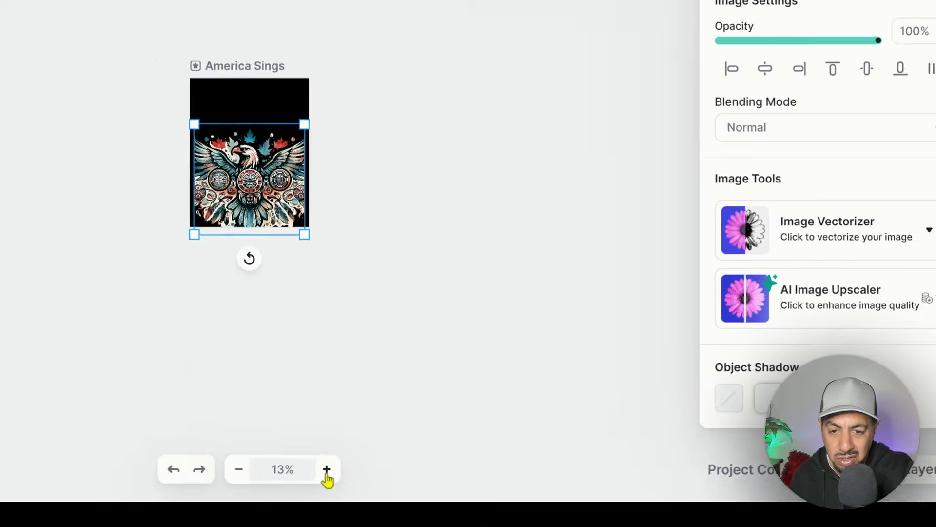
pyautogui.click(261, 484)
pyautogui.click(260, 483)
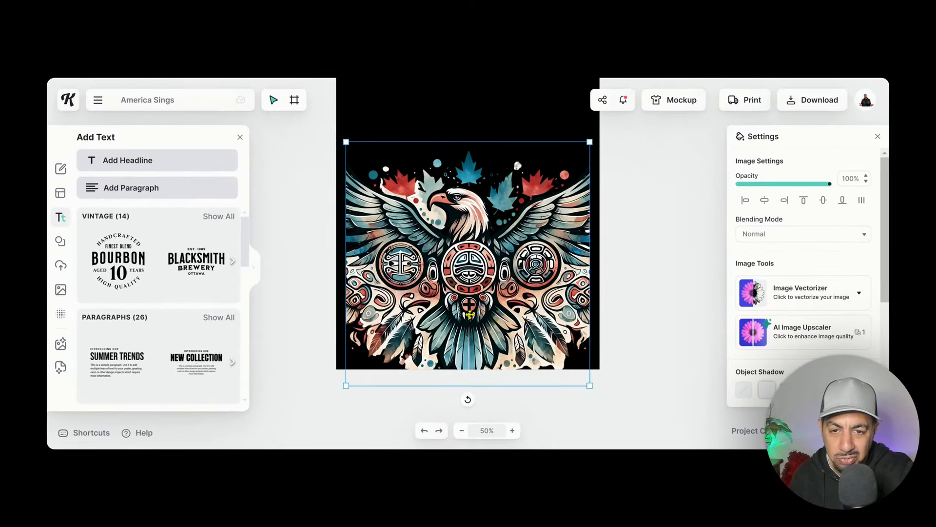
pyautogui.moveTo(471, 312); pyautogui.dragTo(471, 283)
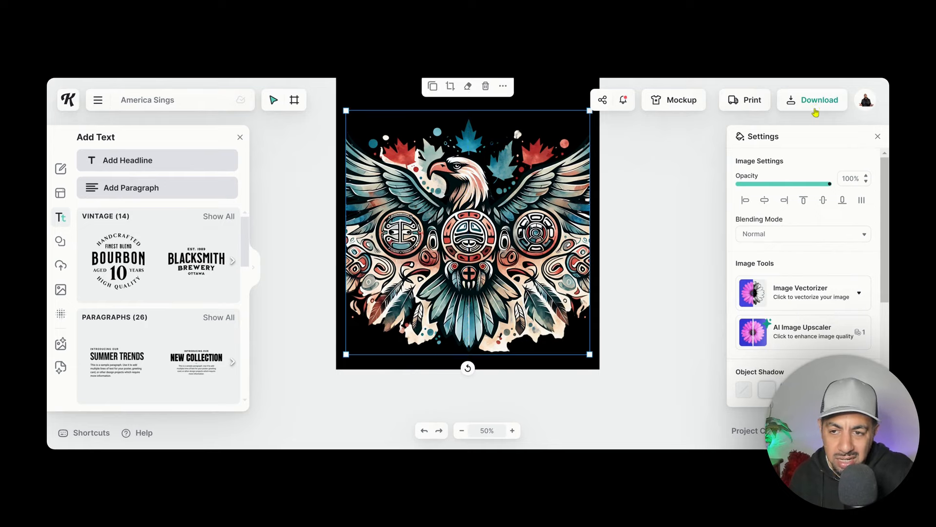
pyautogui.click(815, 101)
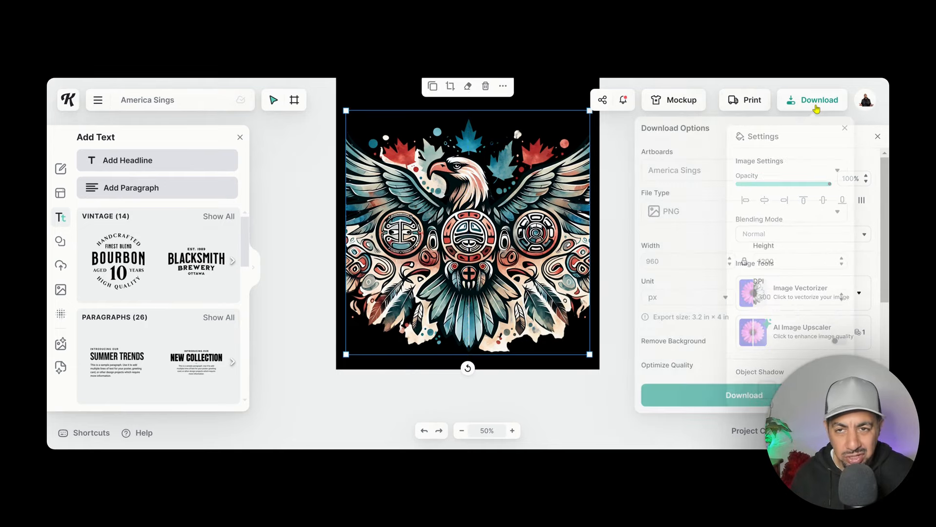